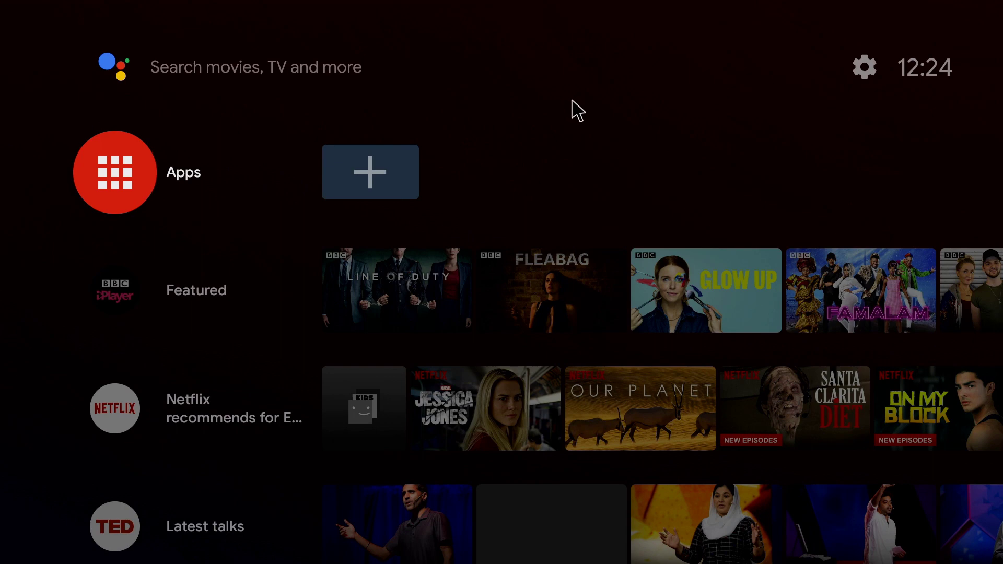
# Step: Scroll down to the Apps Spotlight row and browse its app tiles
pyautogui.press('Down')
pyautogui.press('Down')
pyautogui.press('Down')
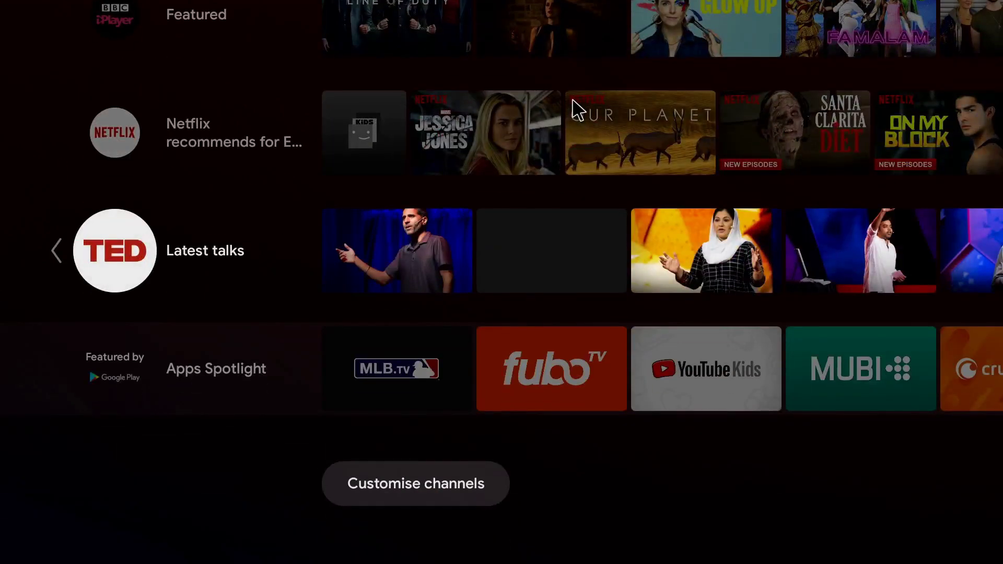
pyautogui.press('Down')
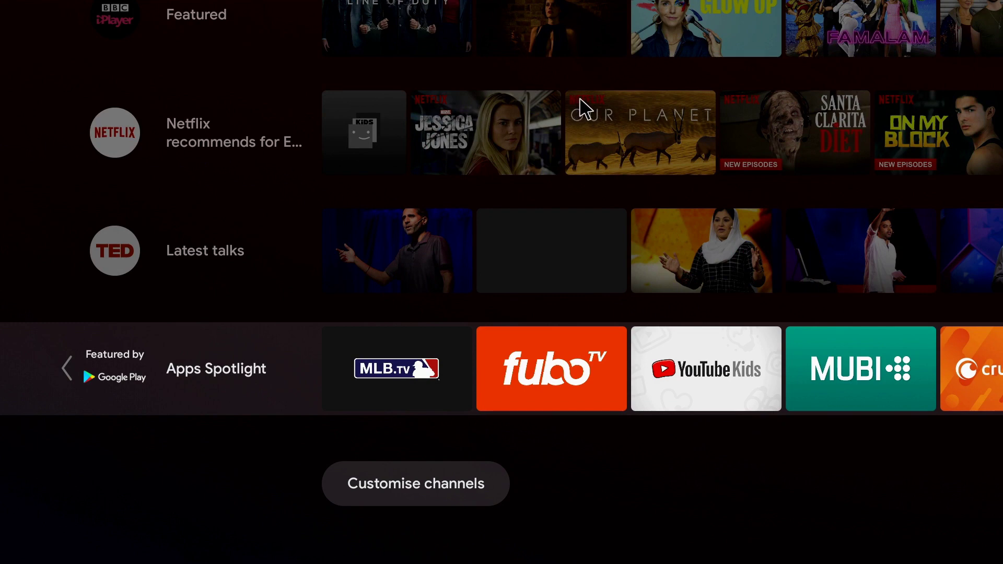
pyautogui.press('Right')
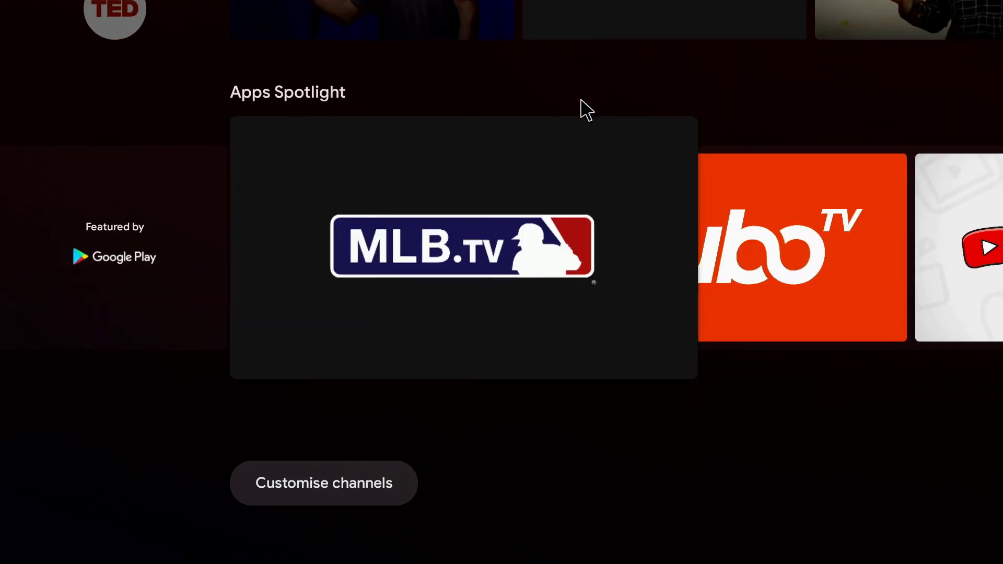
pyautogui.press('Right')
pyautogui.press('Right')
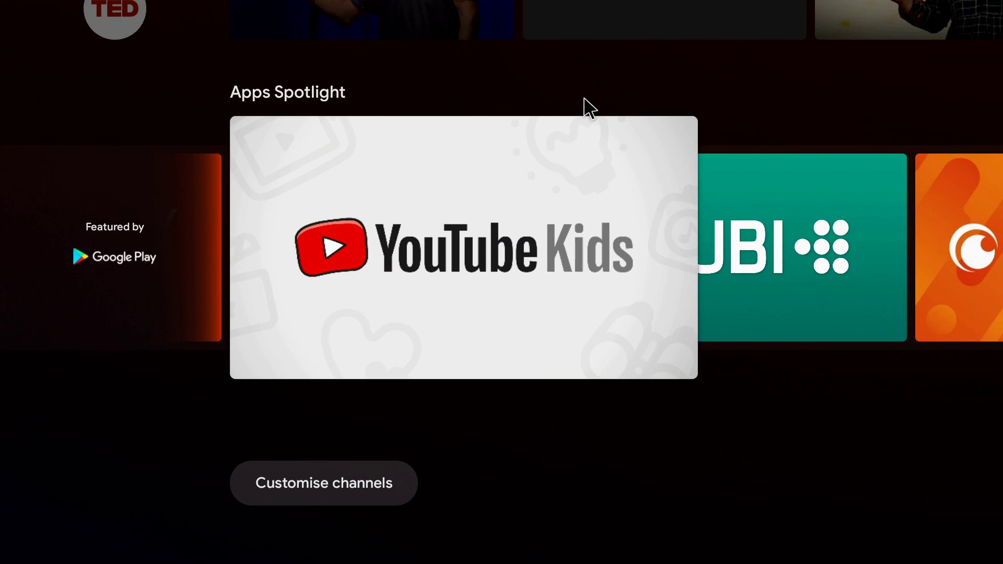
pyautogui.press('Right')
pyautogui.press('Right')
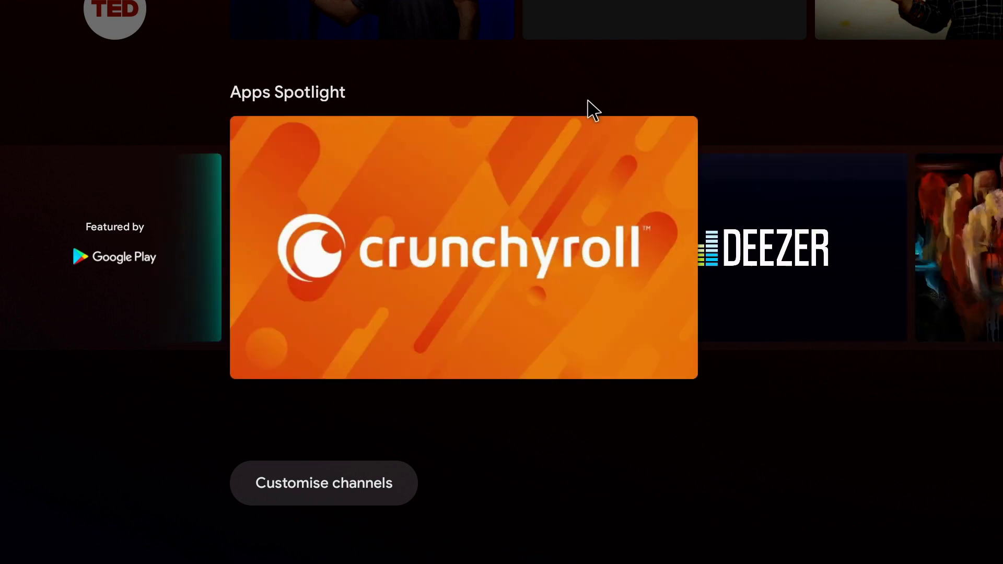
pyautogui.press('Left')
pyautogui.press('Left')
pyautogui.press('Left')
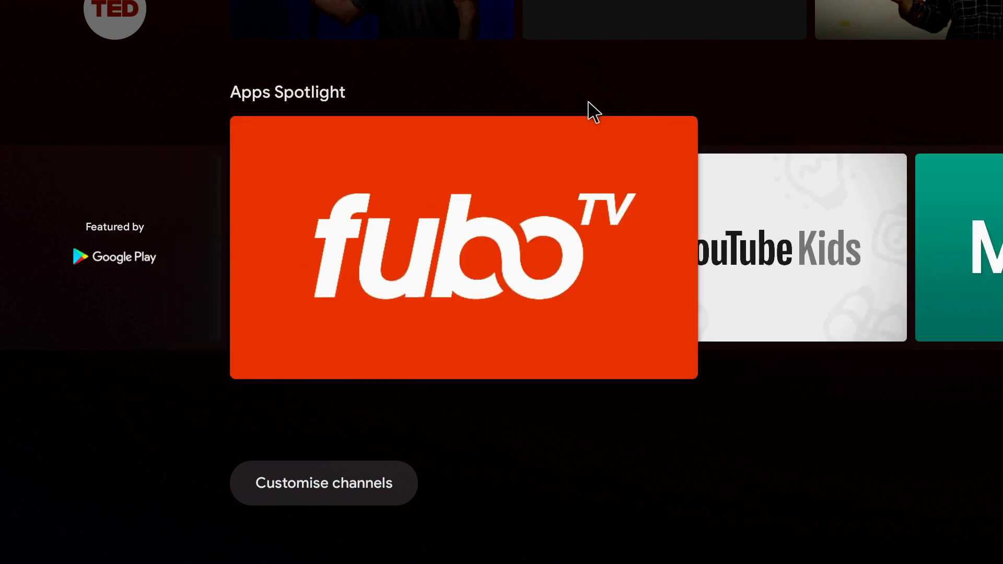
pyautogui.press('Left')
pyautogui.press('Left')
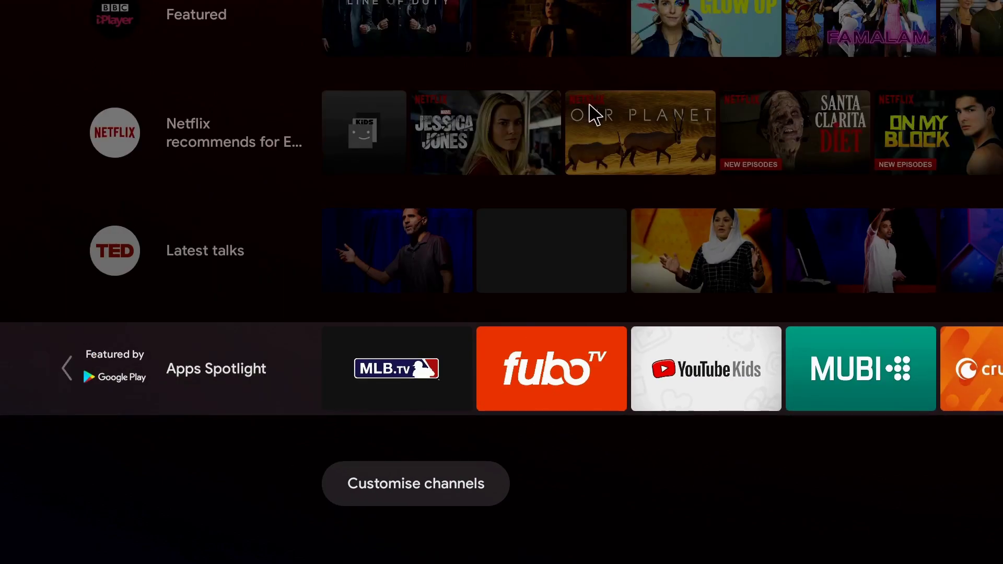
# Step: View the Apps Spotlight row options, leave them unchanged, and move down to Customise channels
pyautogui.press('Left')
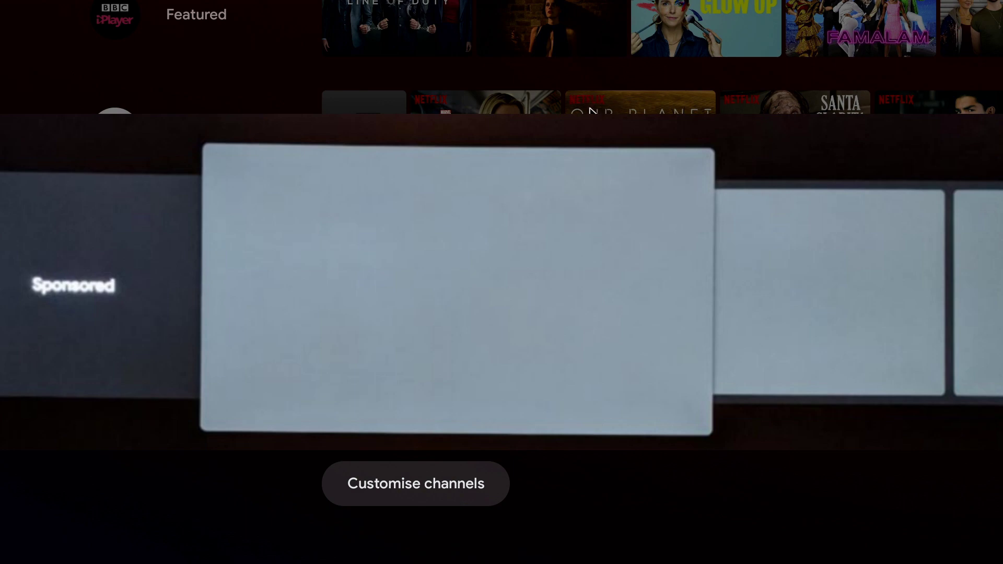
pyautogui.press('Left')
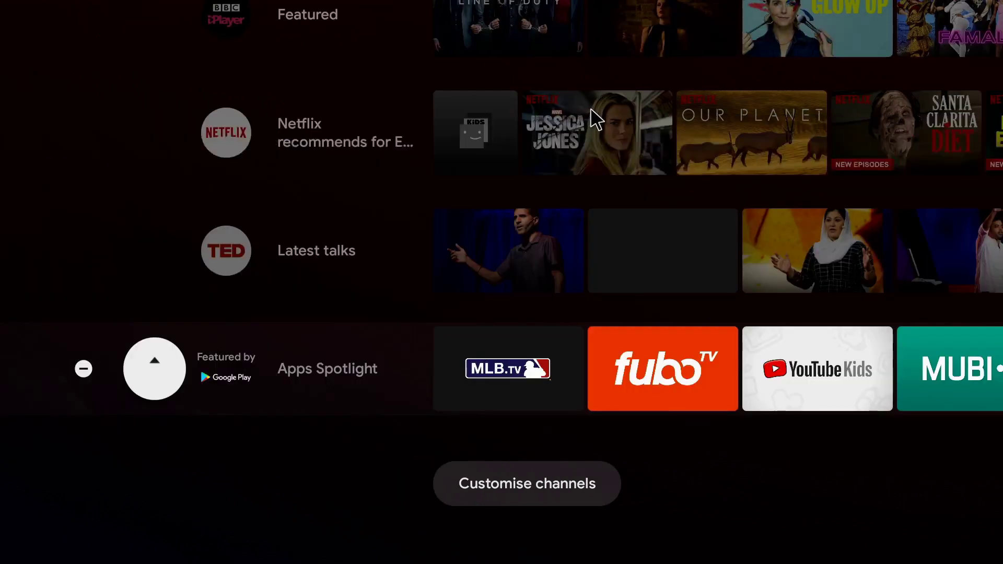
pyautogui.press('Left')
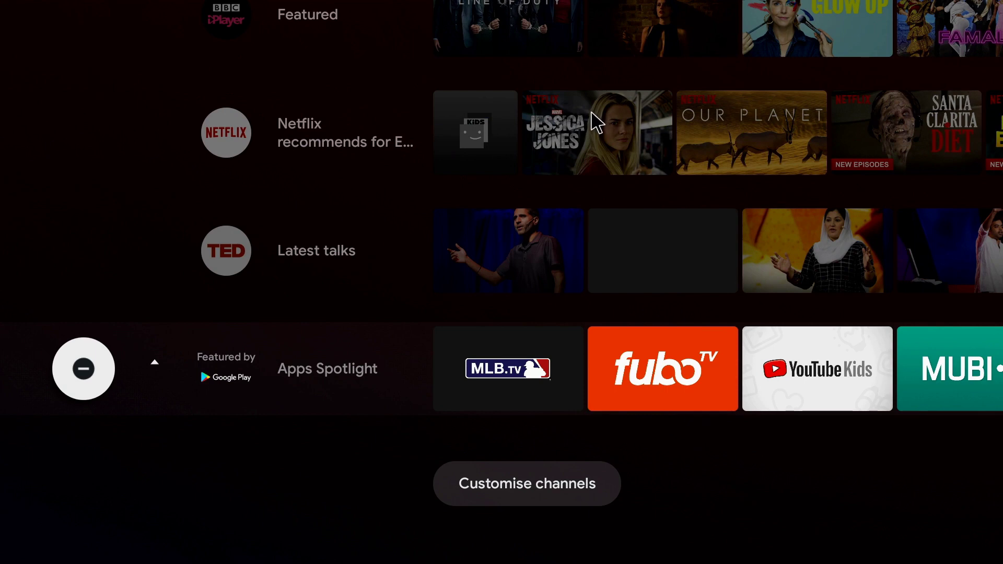
pyautogui.press('Right')
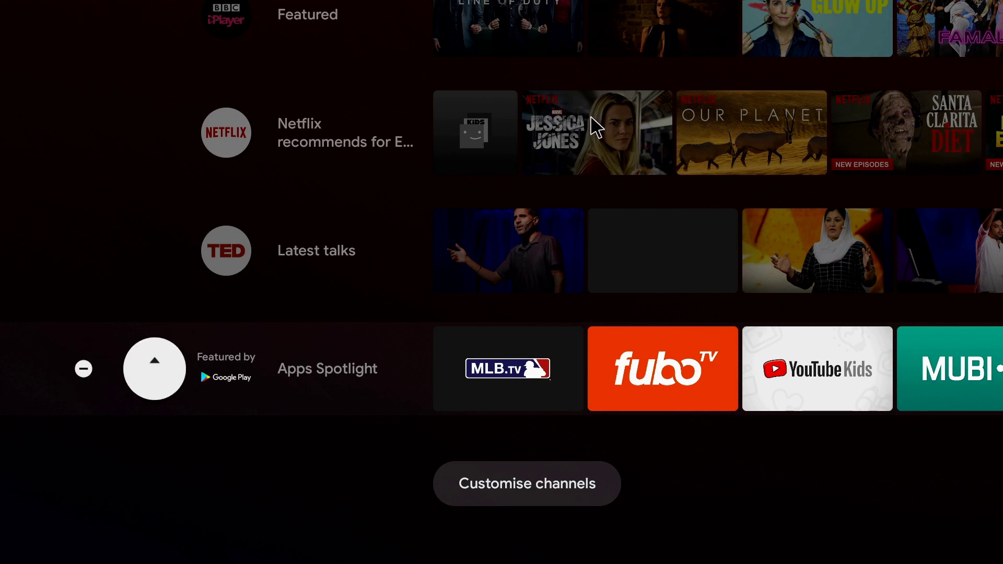
pyautogui.press('Right')
pyautogui.press('Down')
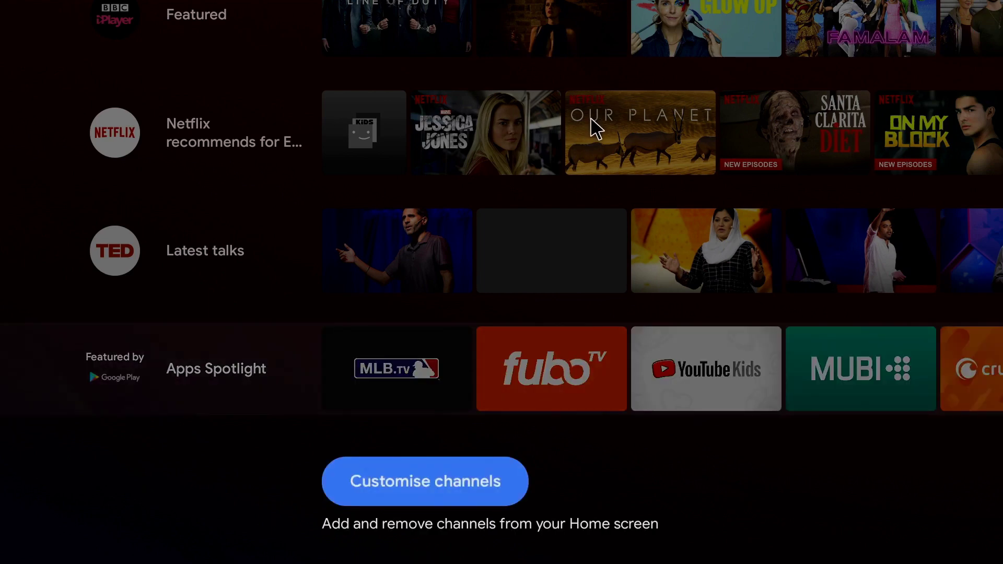
# Step: Switch off Apps Spotlight under Customise channels > Promotional channels, then return home
pyautogui.press('Return')
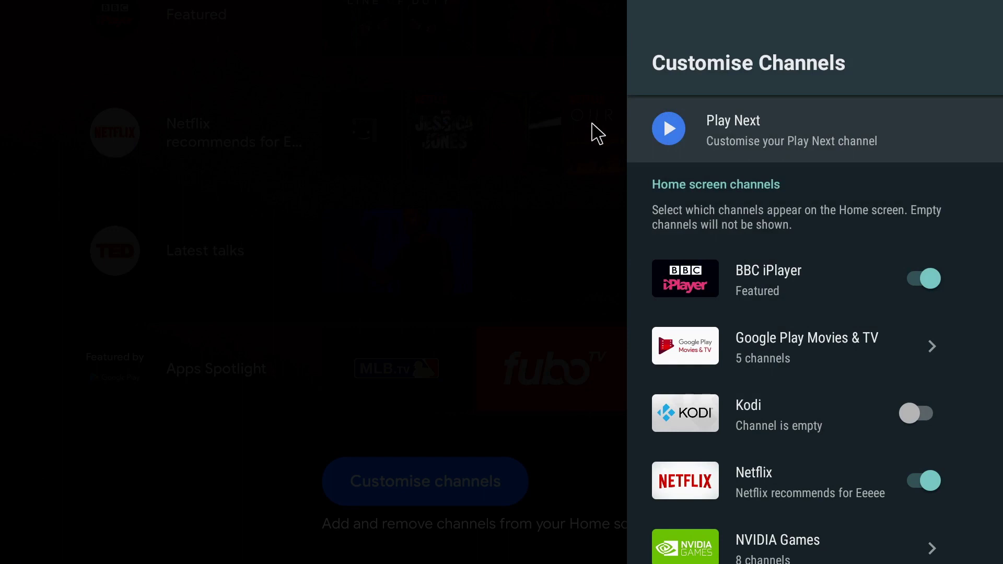
pyautogui.press('Down')
pyautogui.press('Down')
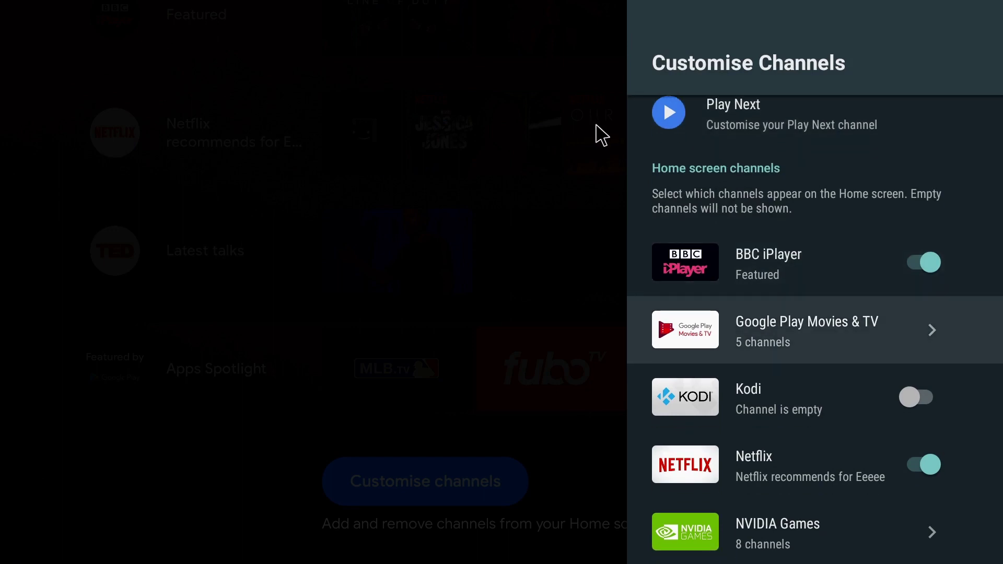
pyautogui.press('Down')
pyautogui.press('Down')
pyautogui.press('Down')
pyautogui.press('Down')
pyautogui.press('Down')
pyautogui.press('Down')
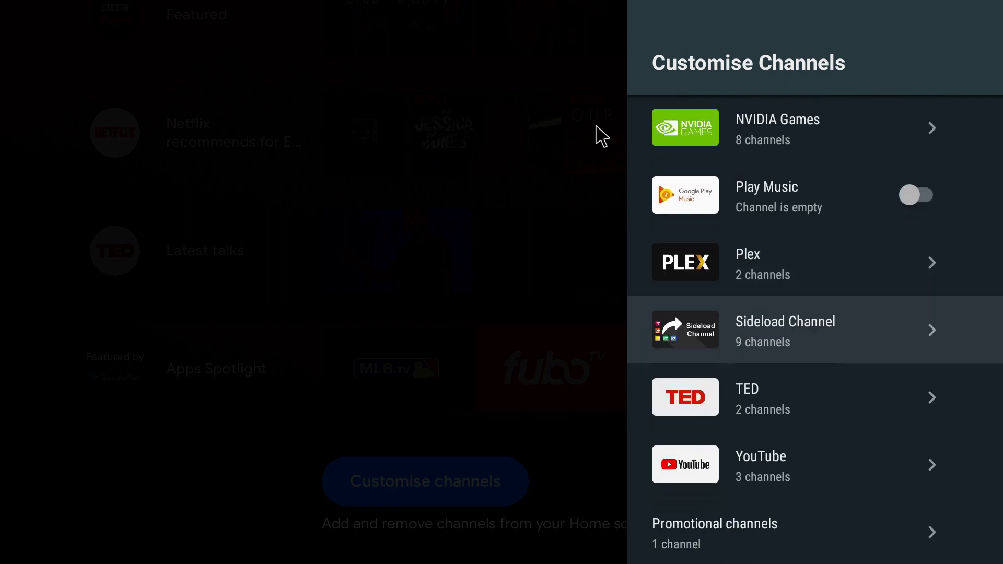
pyautogui.press('Down')
pyautogui.press('Down')
pyautogui.press('Down')
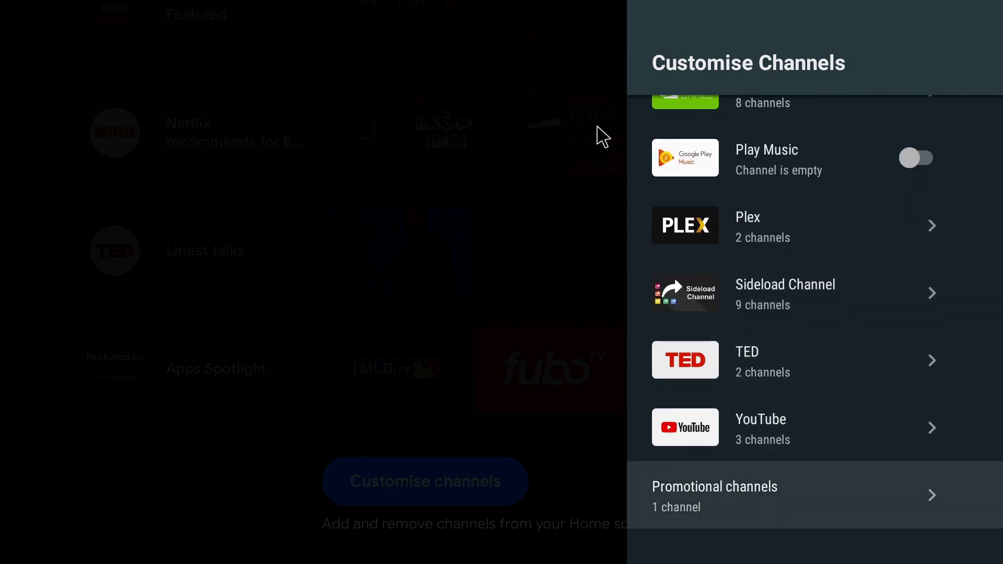
pyautogui.press('Return')
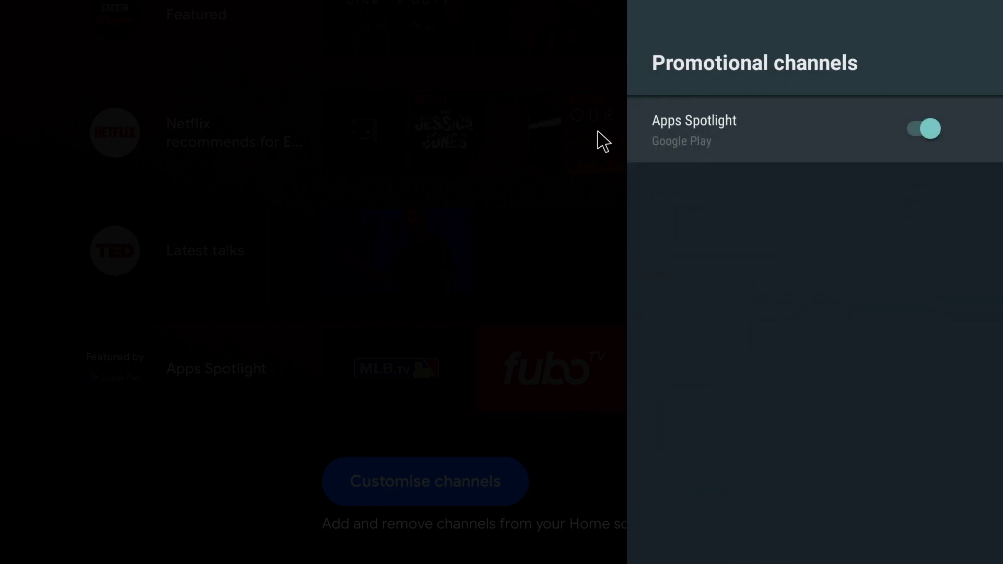
pyautogui.press('Return')
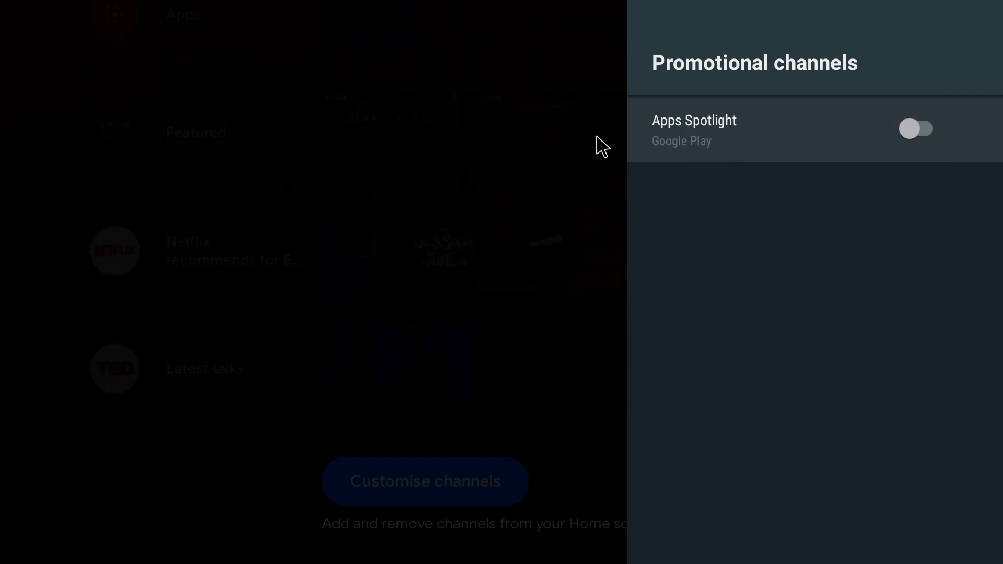
pyautogui.press('Escape')
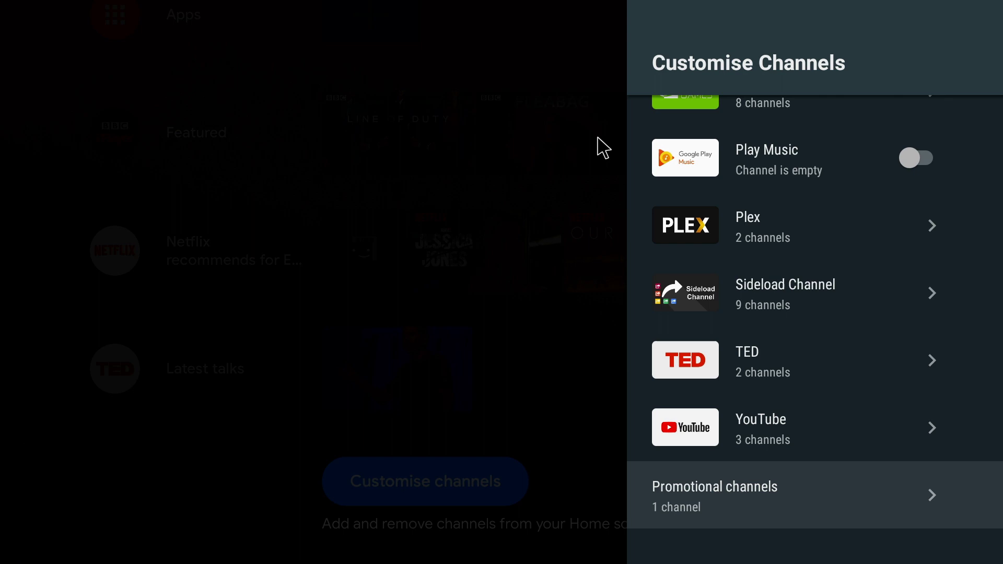
pyautogui.press('Escape')
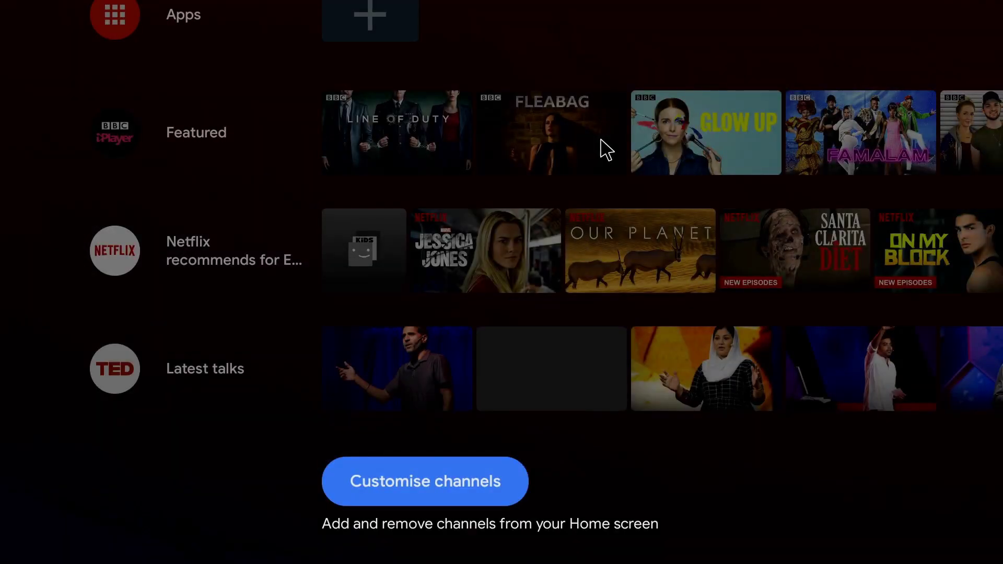
# Step: Go to Settings > Apps and scroll down to the system apps
pyautogui.press('Up')
pyautogui.press('Up')
pyautogui.press('Up')
pyautogui.press('Up')
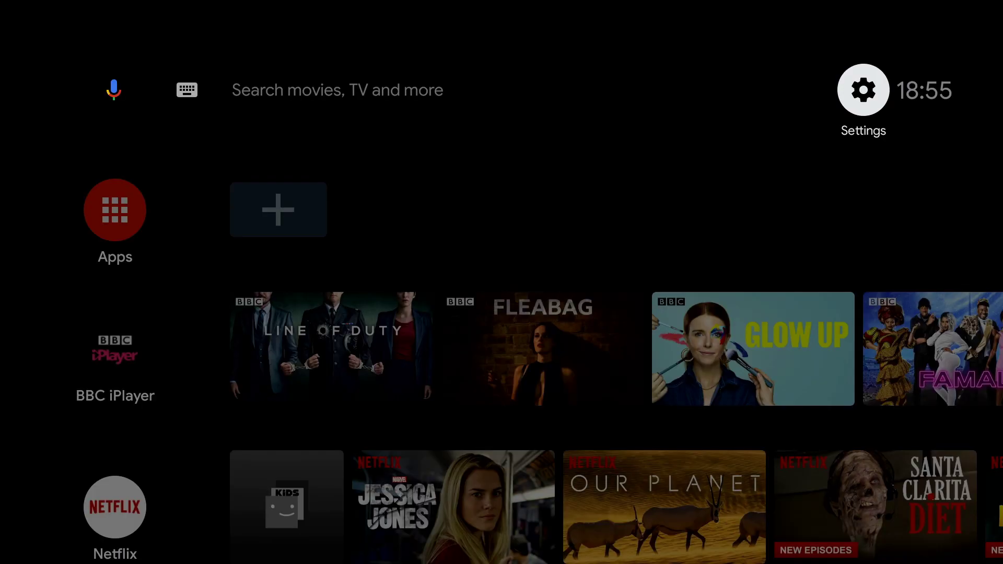
pyautogui.press('Return')
pyautogui.press('Down')
pyautogui.press('Down')
pyautogui.press('Down')
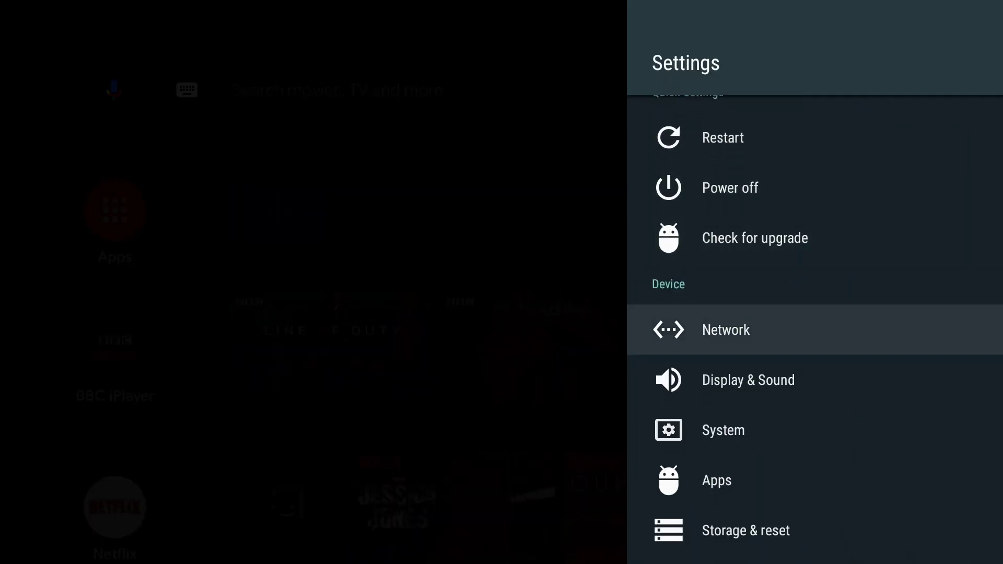
pyautogui.press('Down')
pyautogui.press('Down')
pyautogui.press('Down')
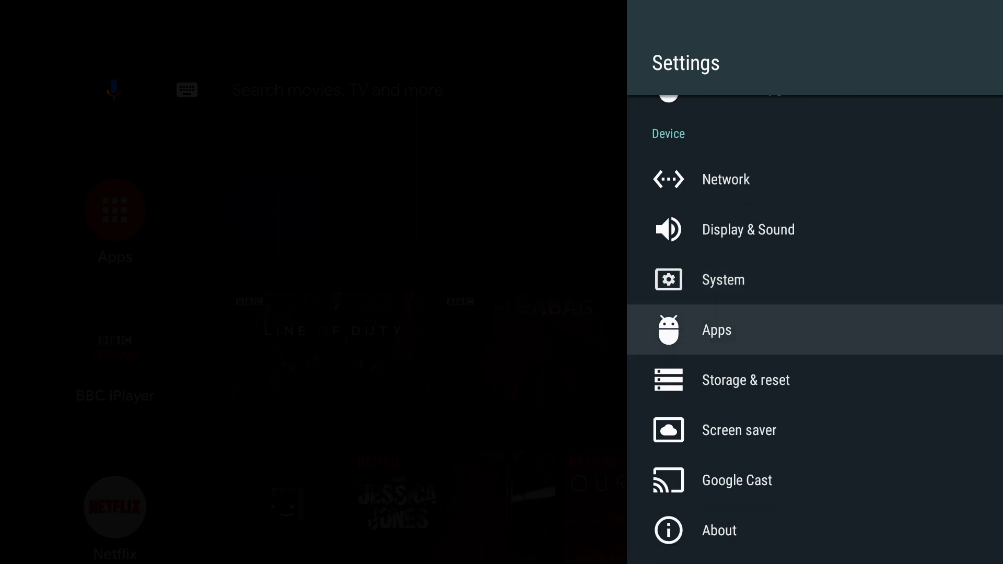
pyautogui.press('Return')
pyautogui.press('Down')
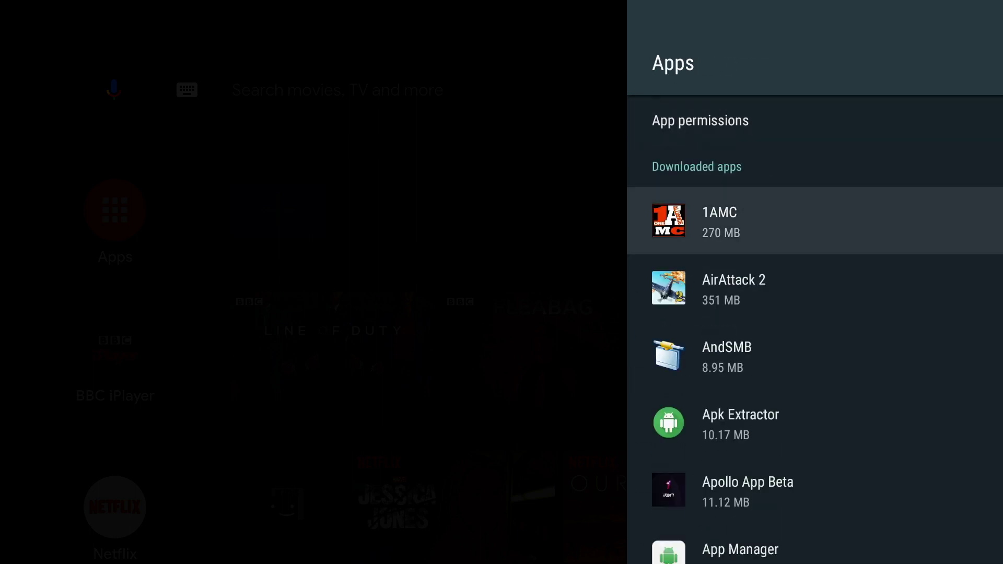
pyautogui.press('Down')
pyautogui.press('Down')
pyautogui.press('Down')
pyautogui.press('Down')
pyautogui.press('Down')
pyautogui.press('Down')
pyautogui.press('Down')
pyautogui.press('Down')
pyautogui.press('Down')
pyautogui.press('Down')
pyautogui.press('Down')
pyautogui.press('Down')
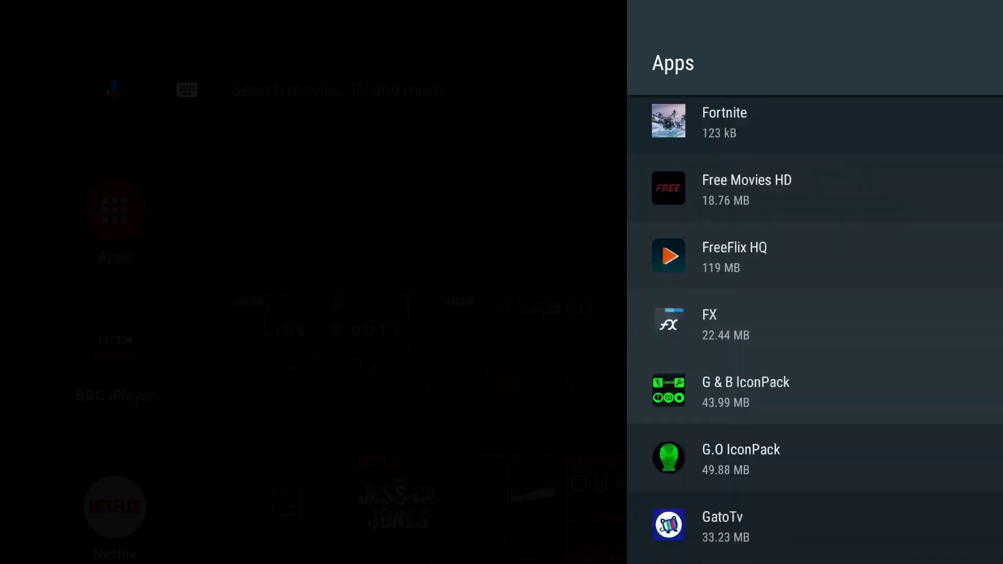
pyautogui.press('Down')
pyautogui.press('Down')
pyautogui.press('Down')
pyautogui.press('Down')
pyautogui.press('Down')
pyautogui.press('Down')
pyautogui.press('Down')
pyautogui.press('Down')
pyautogui.press('Down')
pyautogui.press('Down')
pyautogui.press('Down')
pyautogui.press('Down')
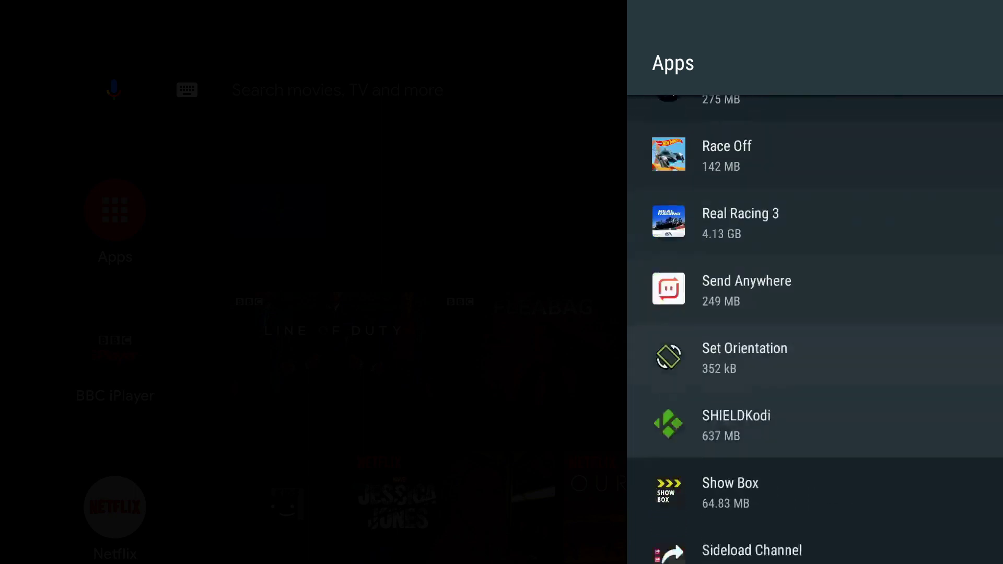
pyautogui.press('Down')
pyautogui.press('Down')
pyautogui.press('Down')
pyautogui.press('Down')
pyautogui.press('Down')
pyautogui.press('Down')
pyautogui.press('Down')
pyautogui.press('Down')
pyautogui.press('Down')
pyautogui.press('Down')
pyautogui.press('Down')
pyautogui.press('Down')
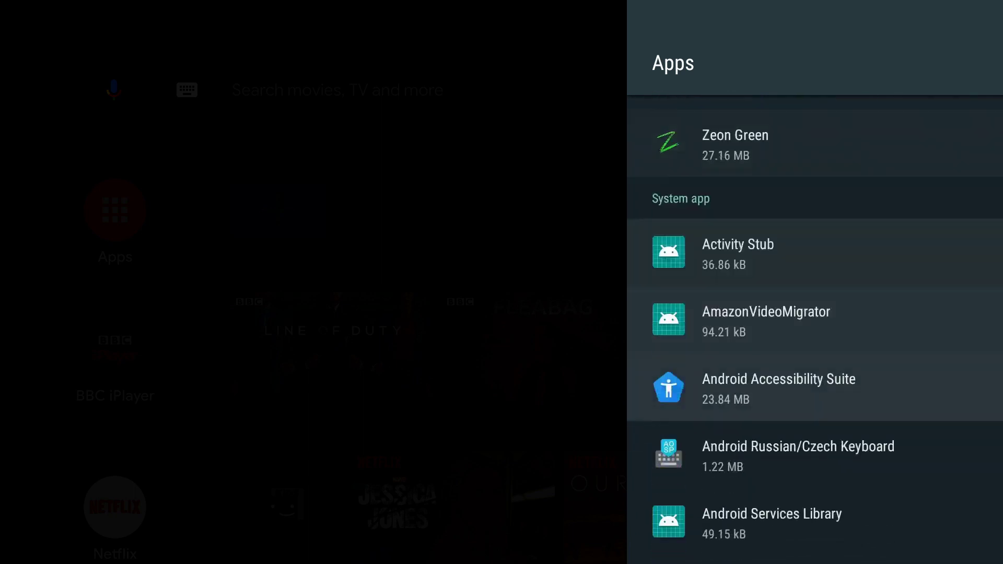
pyautogui.press('Down')
pyautogui.press('Down')
pyautogui.press('Down')
pyautogui.press('Down')
pyautogui.press('Down')
pyautogui.press('Down')
pyautogui.press('Down')
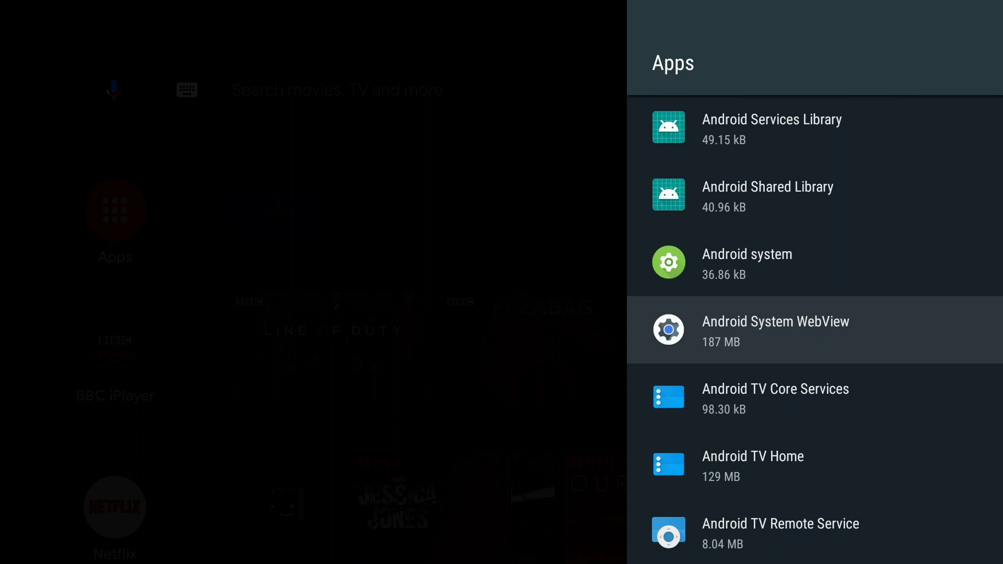
pyautogui.press('Down')
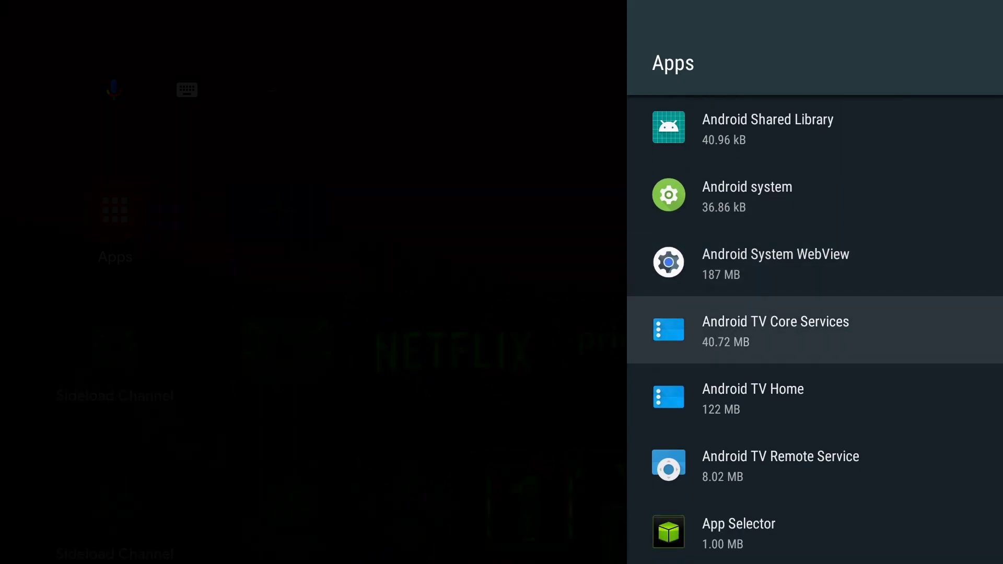
# Step: Uninstall Android TV Core Services updates, reverting it to factory version 1.5.5
pyautogui.press('Return')
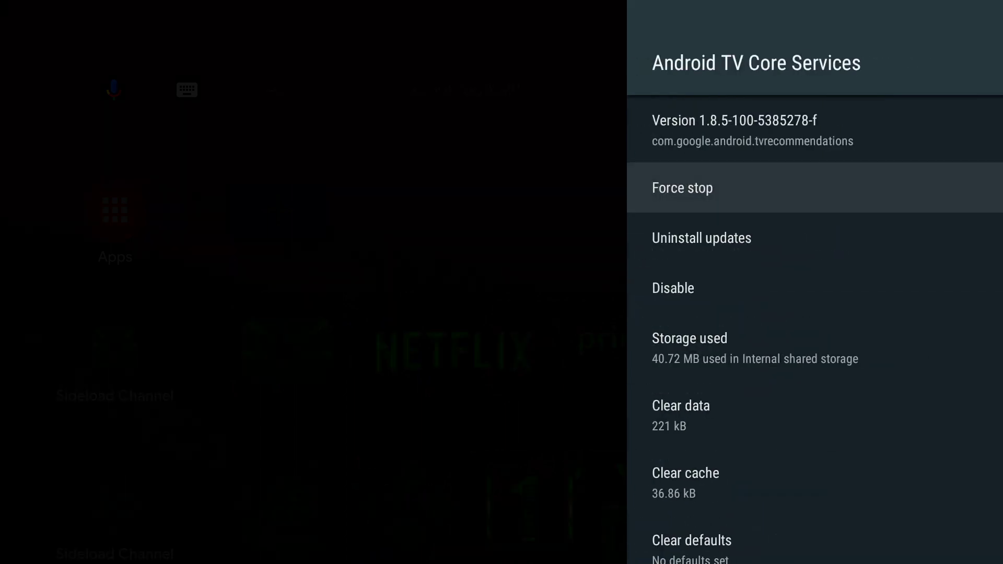
pyautogui.press('Down')
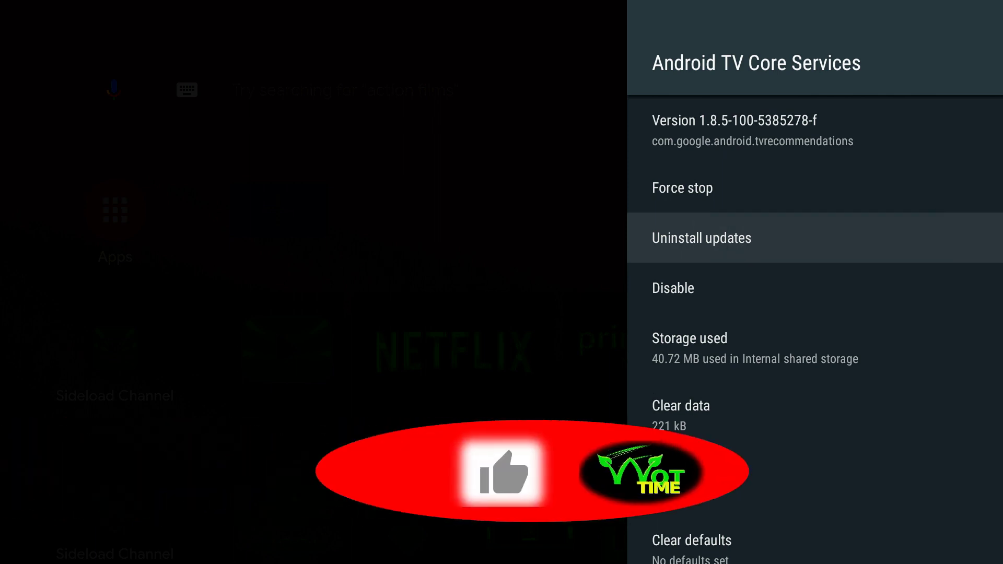
pyautogui.press('Return')
pyautogui.press('Return')
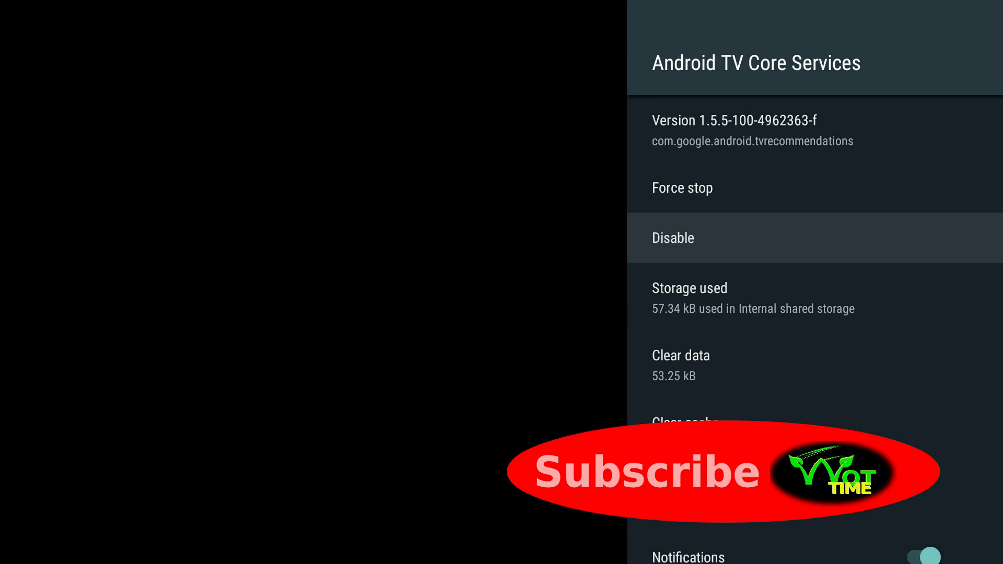
pyautogui.press('Escape')
# Step: Return home and launch Google Play through Get more apps in the Apps row
pyautogui.press('Escape')
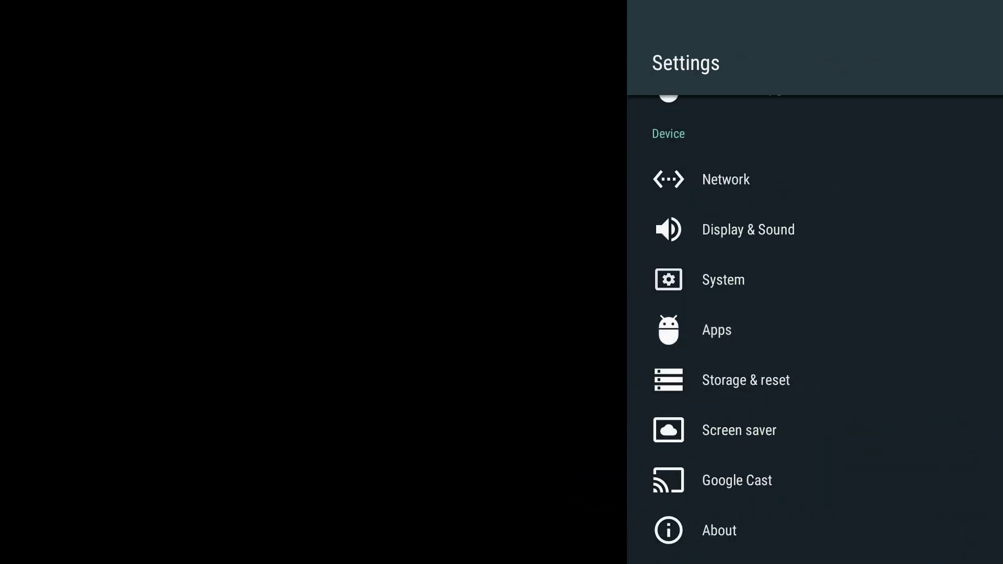
pyautogui.press('Escape')
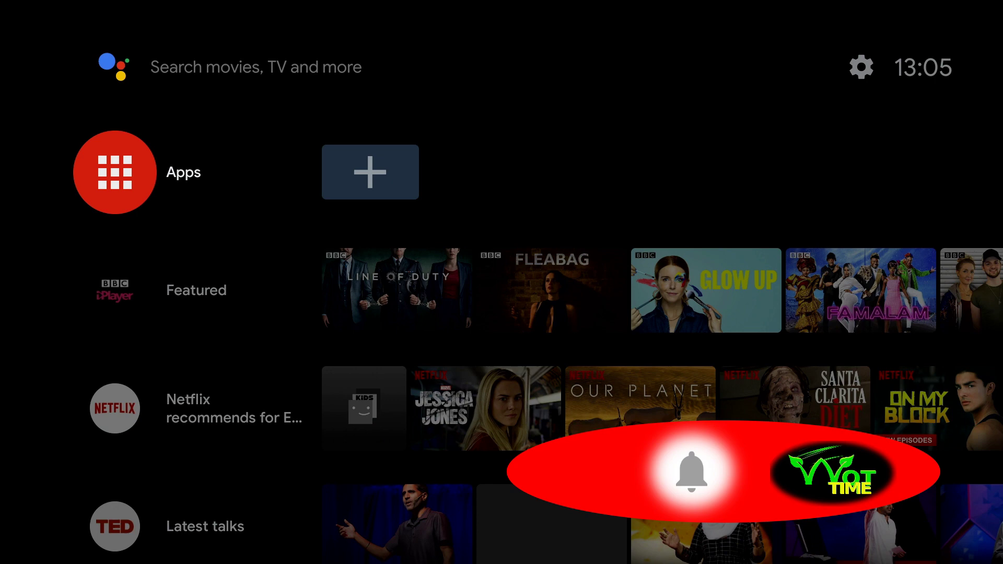
pyautogui.press('Return')
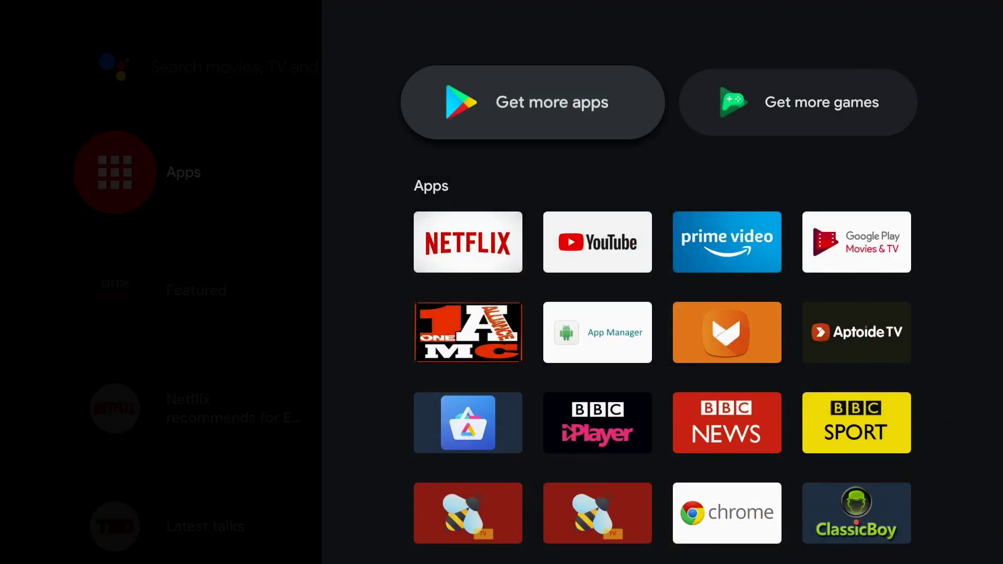
pyautogui.press('Right')
pyautogui.press('Left')
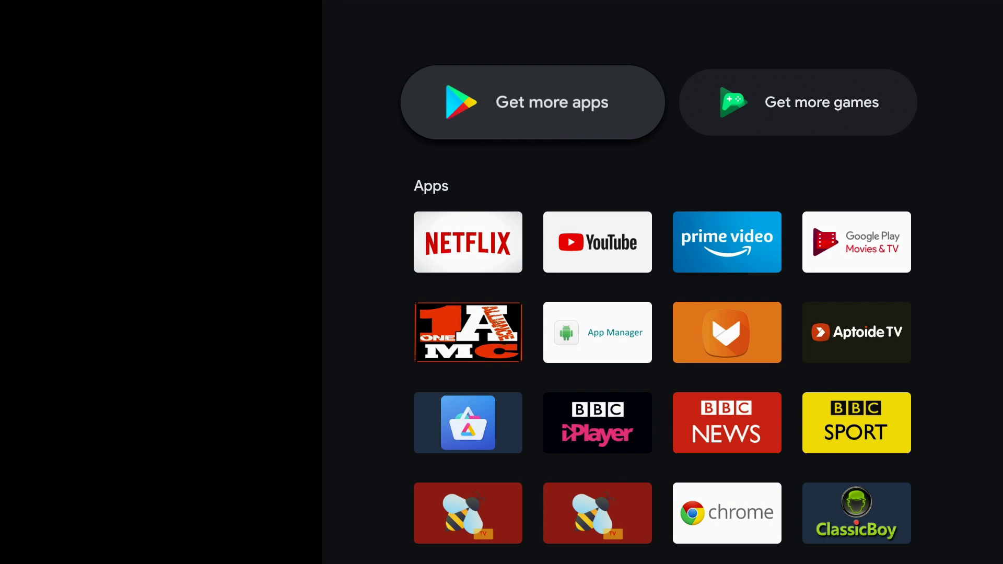
pyautogui.press('Return')
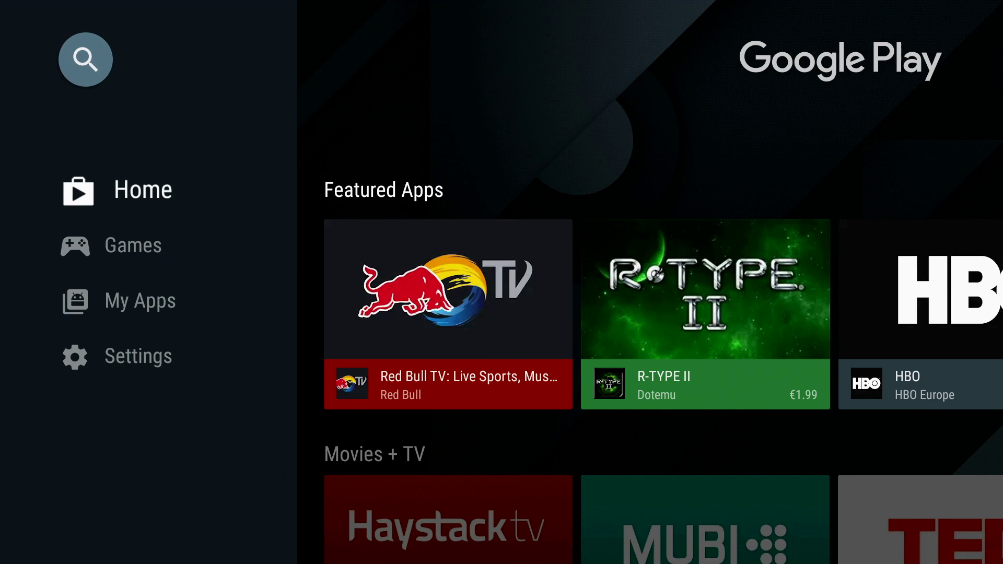
# Step: Set the Play Store's Auto-update apps setting to Don't auto-update apps
pyautogui.press('Down')
pyautogui.press('Down')
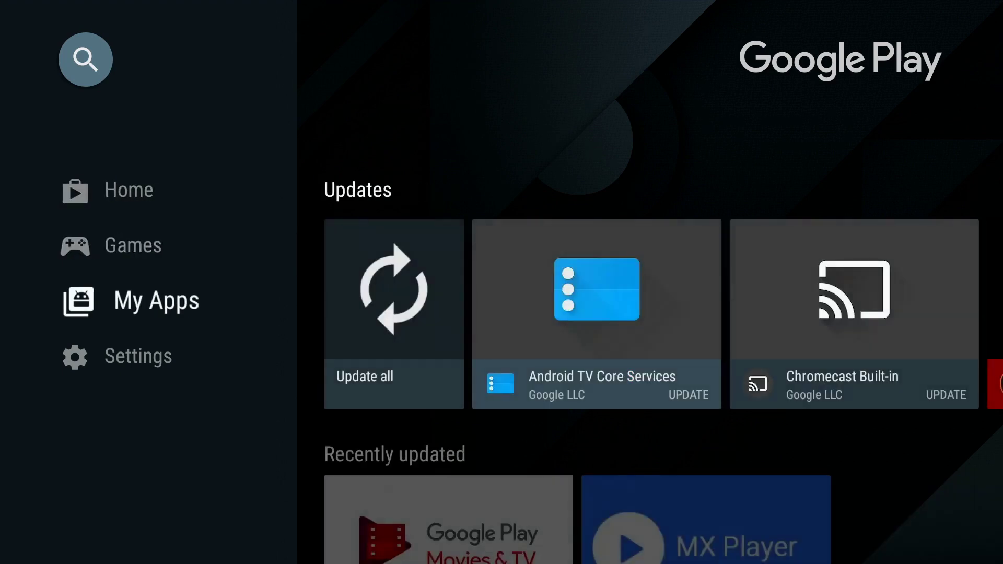
pyautogui.press('Down')
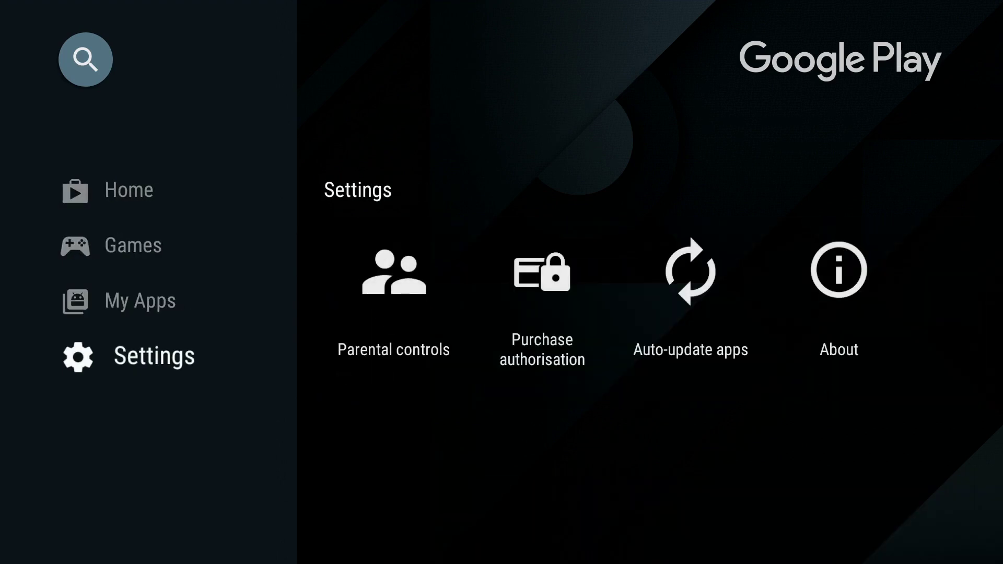
pyautogui.press('Right')
pyautogui.press('Right')
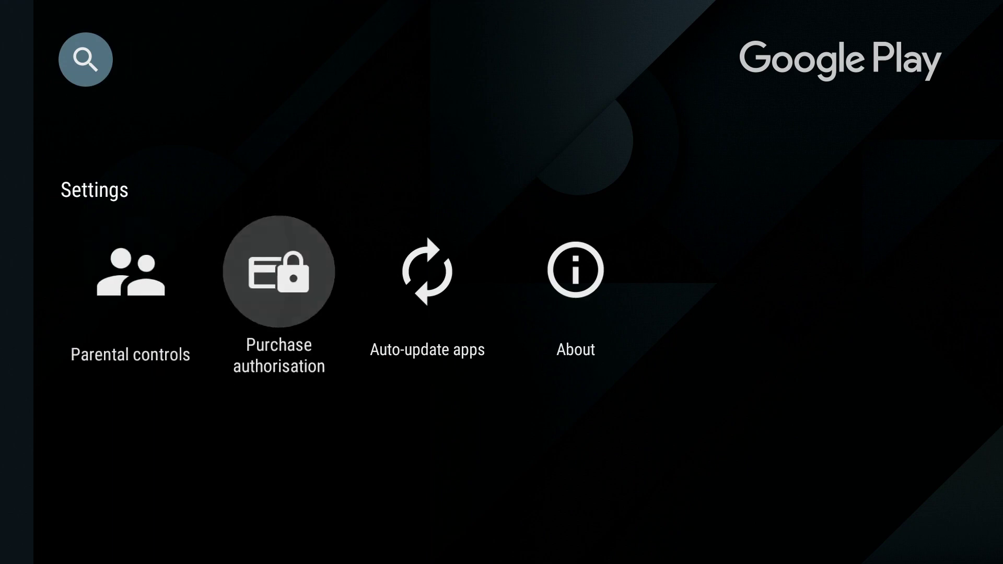
pyautogui.press('Right')
pyautogui.press('Right')
pyautogui.press('Left')
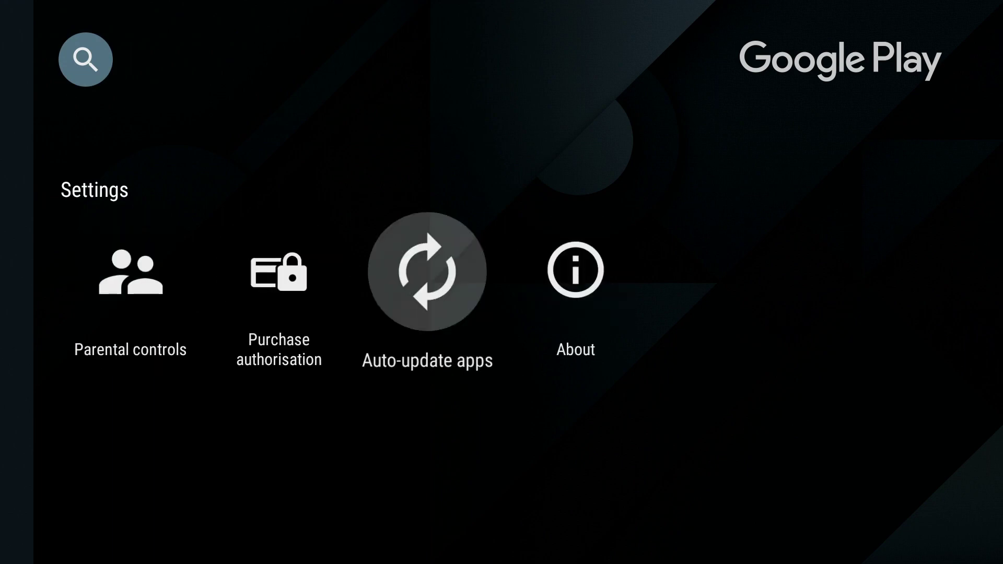
pyautogui.press('Return')
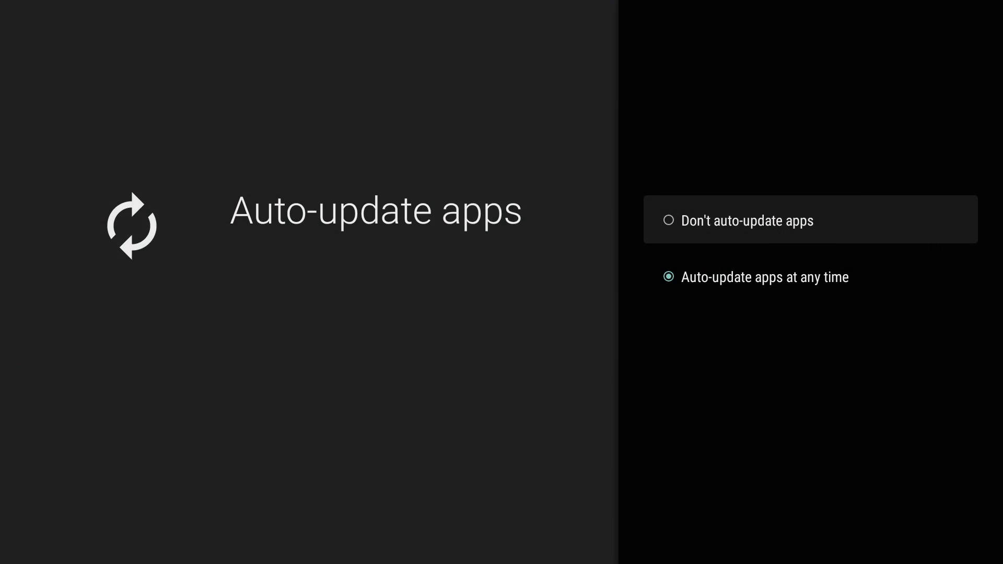
pyautogui.press('Escape')
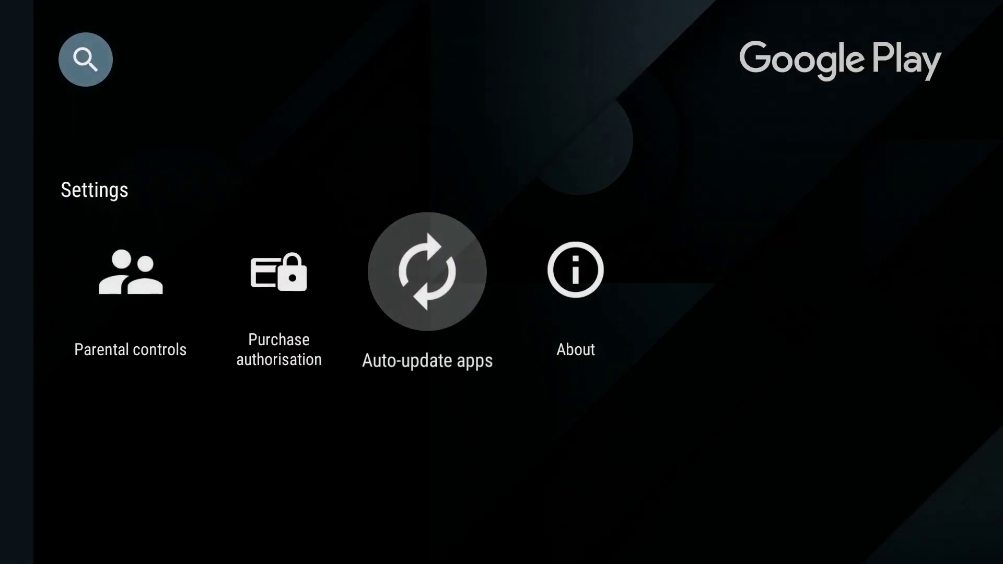
pyautogui.press('Return')
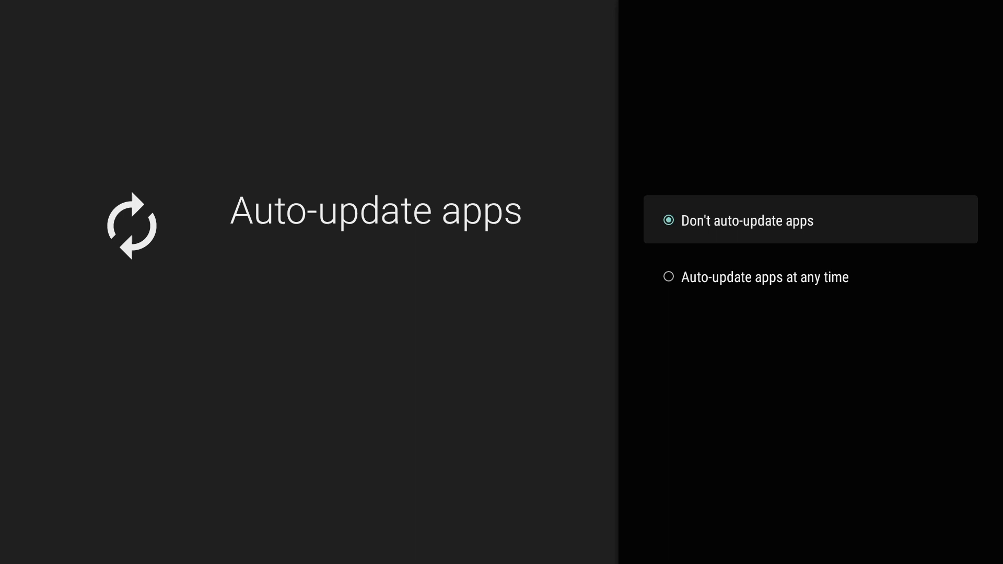
pyautogui.press('Return')
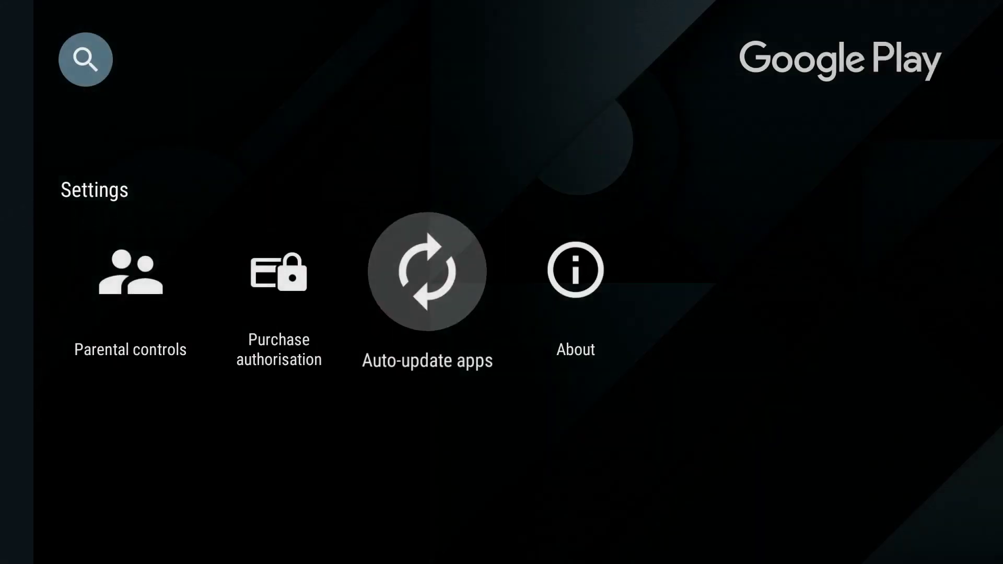
pyautogui.press('Left')
pyautogui.press('Left')
pyautogui.press('Left')
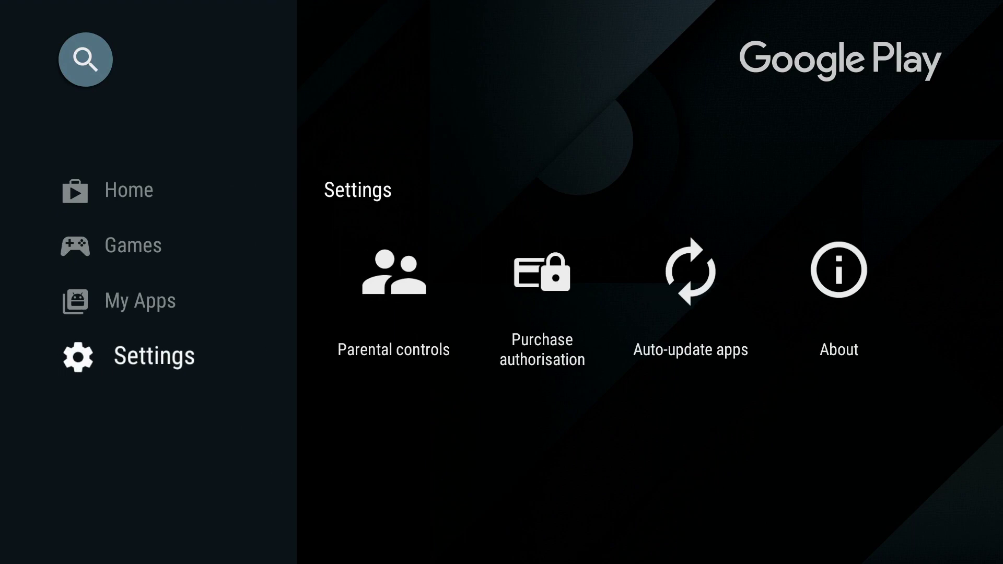